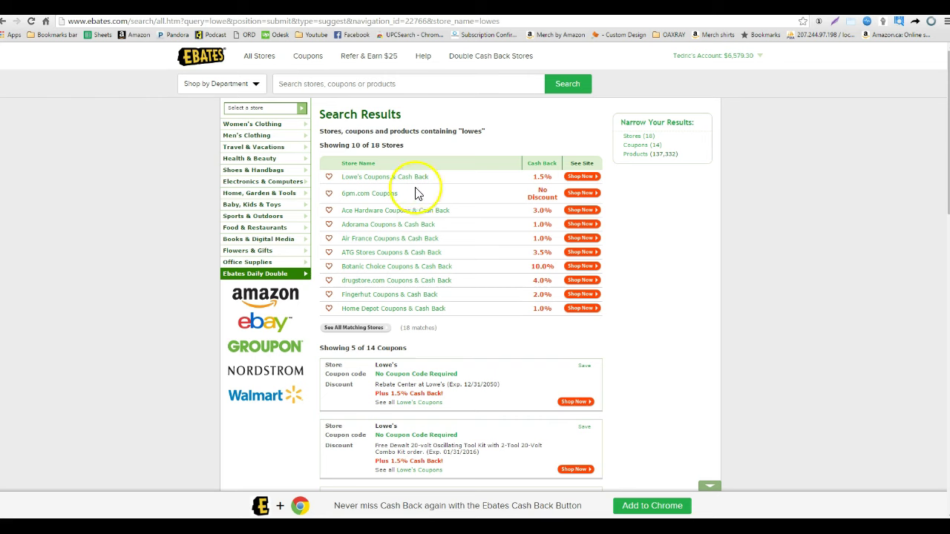
Follow Ebates' 1.5% cash back offer for Lowe's to open the Lowe's home page
left_click(542, 178)
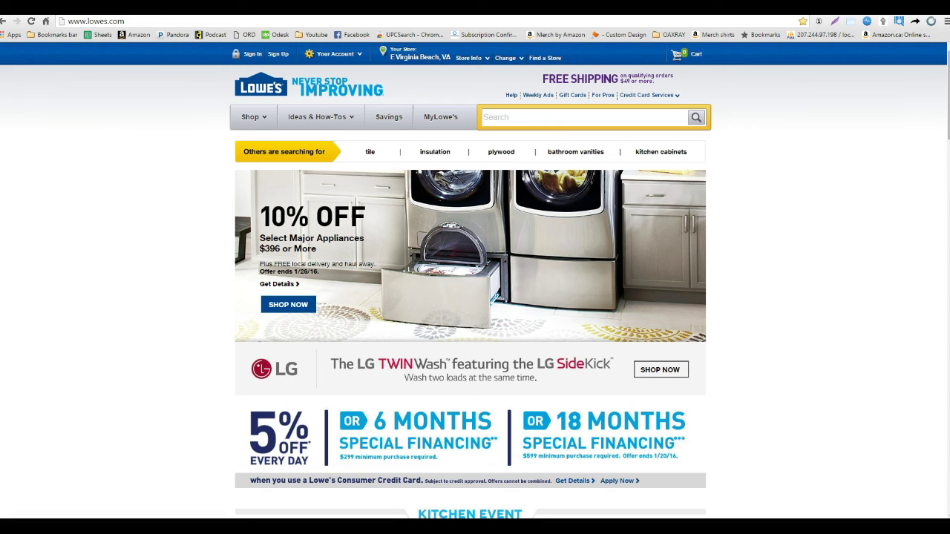
Browse Shop › Tools to the Hand Tools › Tool Sets listing showing Kobalt sets
left_click(246, 115)
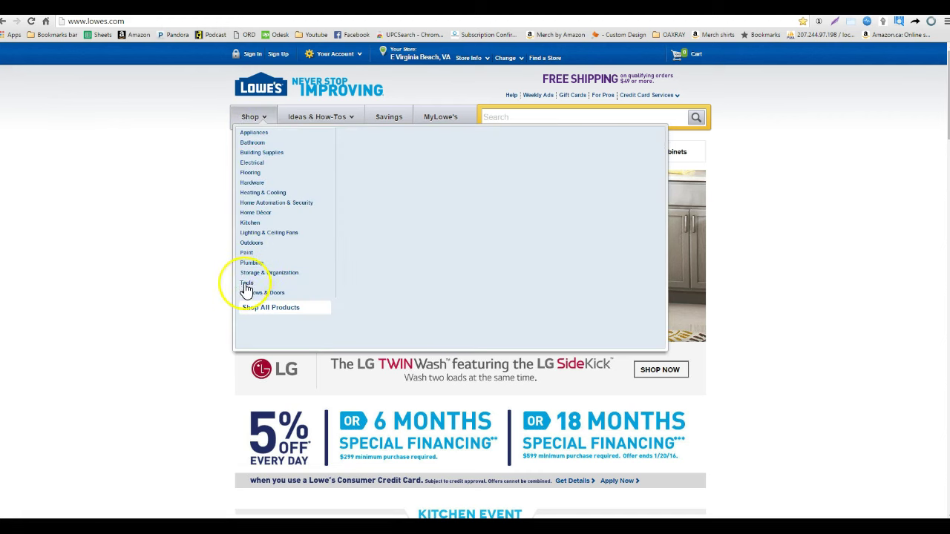
left_click(247, 288)
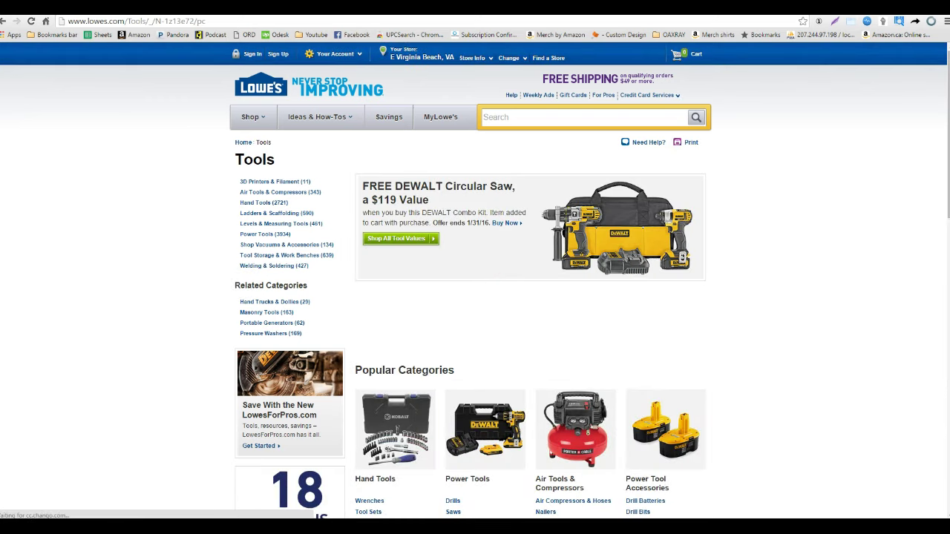
scroll(475, 297, "down", 4)
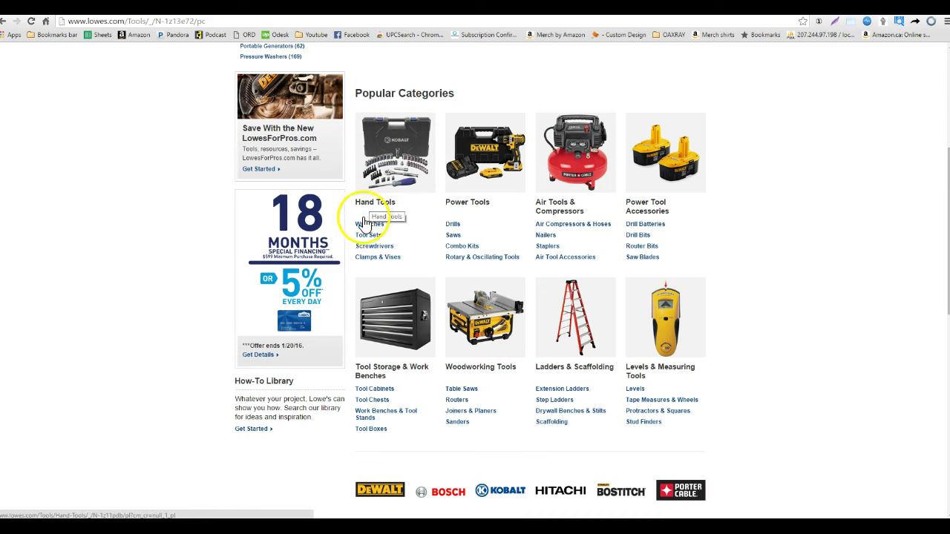
left_click(364, 242)
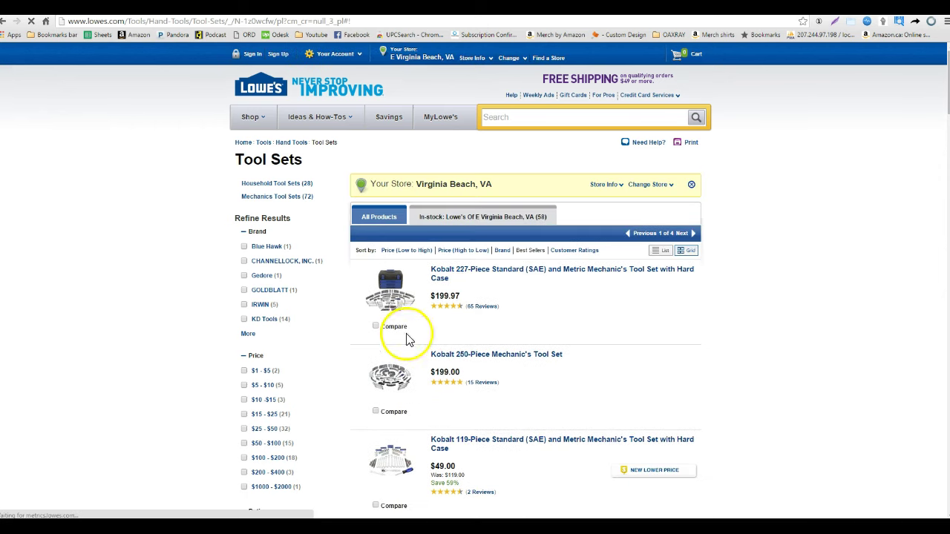
Run OAXRAY on the Lowe's tool sets and set its Discount to 5.5
left_click(896, 22)
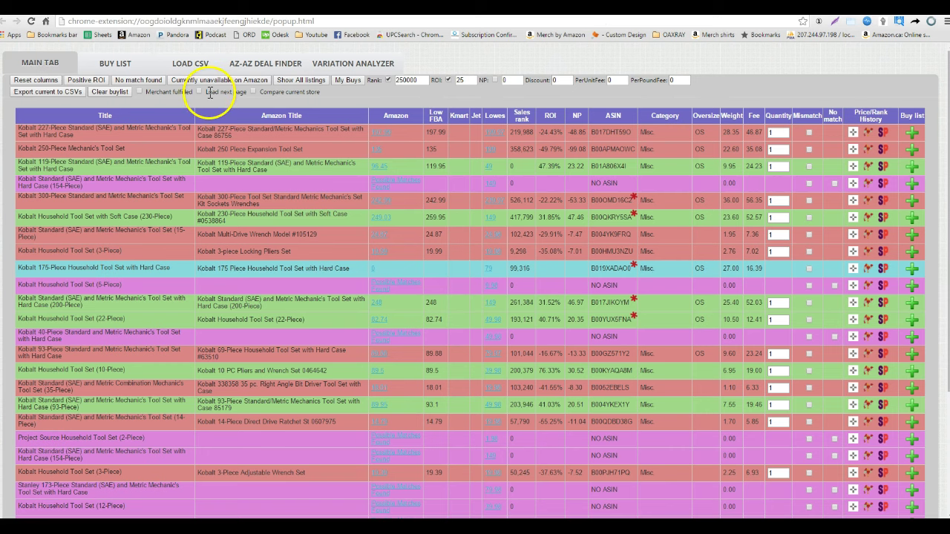
double_click(553, 81)
type("5.5")
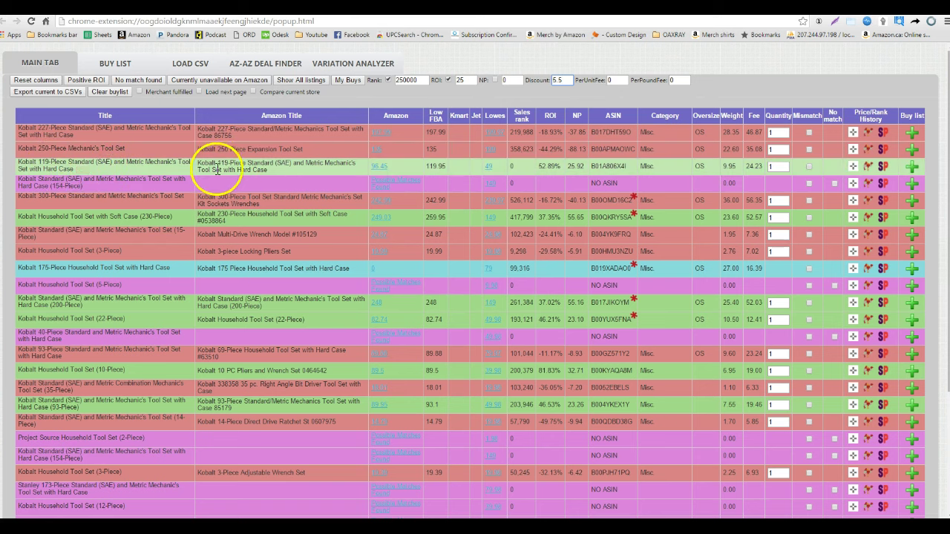
mouse_move(488, 176)
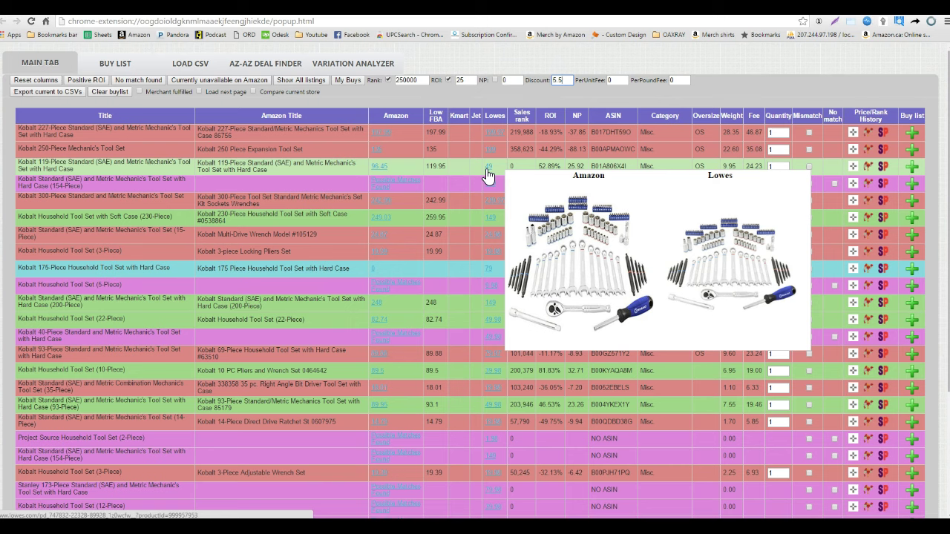
mouse_move(377, 172)
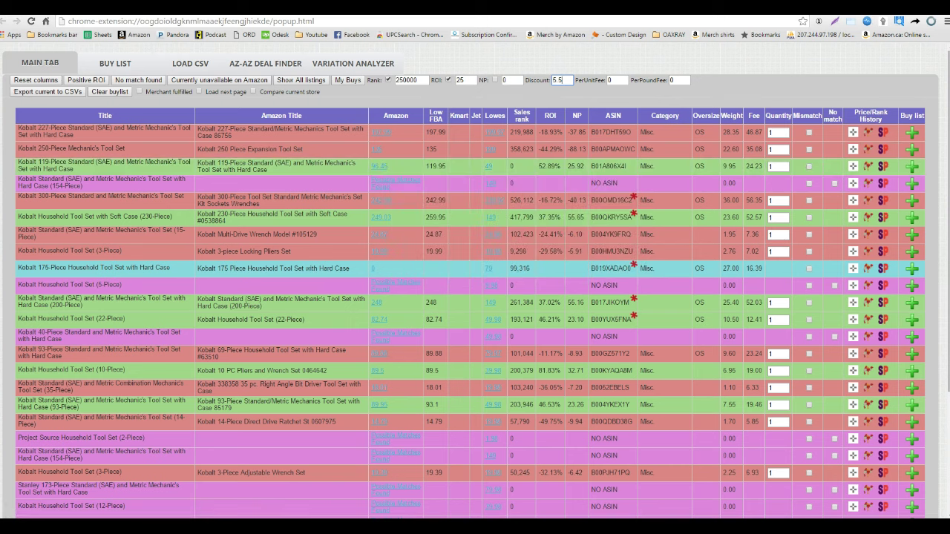
Open the $49.00 Kobalt 119-Piece set's pages and view its Amazon listing at $96.45
left_click(380, 166)
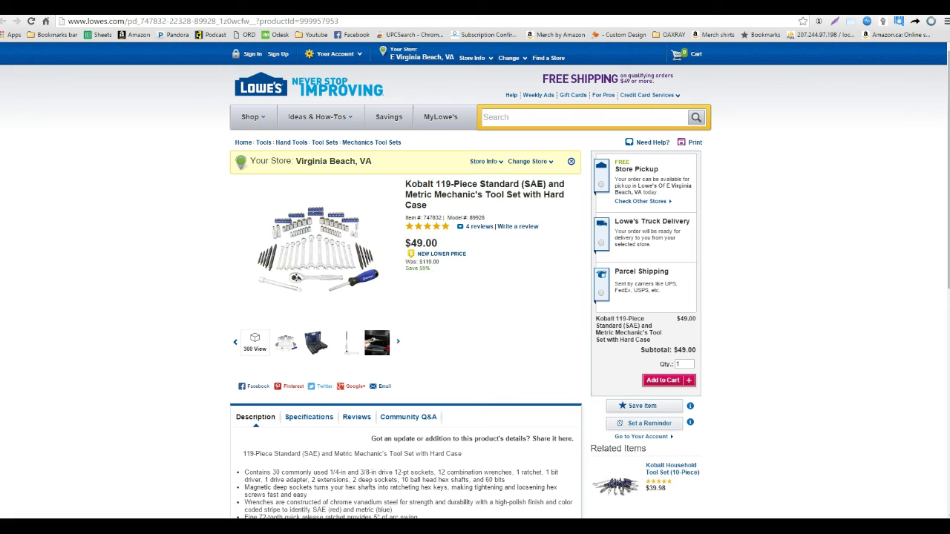
key("ctrl+Tab")
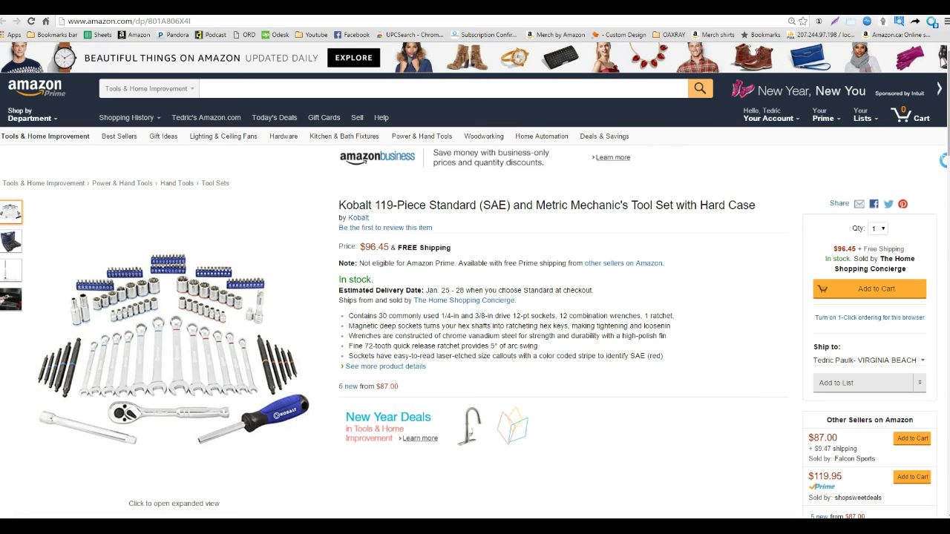
left_click_drag(946, 157, 948, 176)
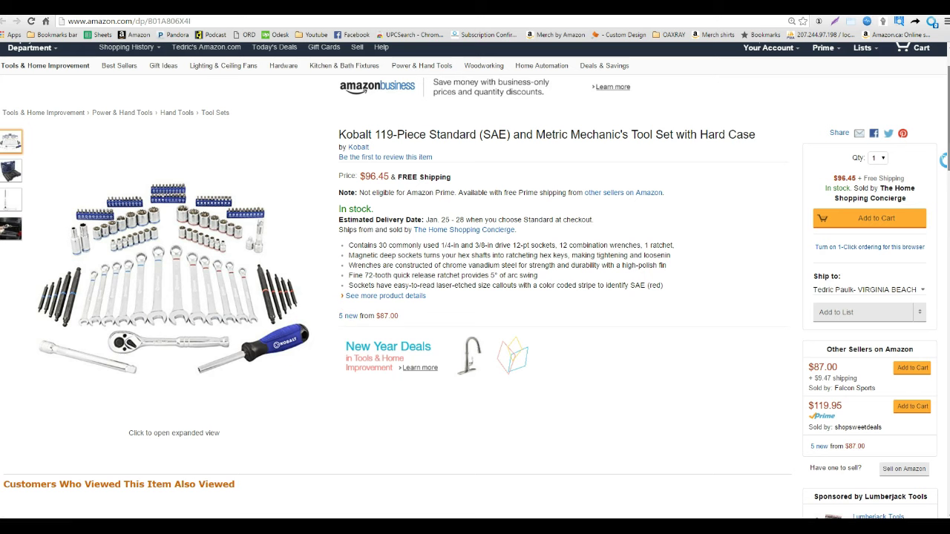
scroll(475, 280, "down", 1)
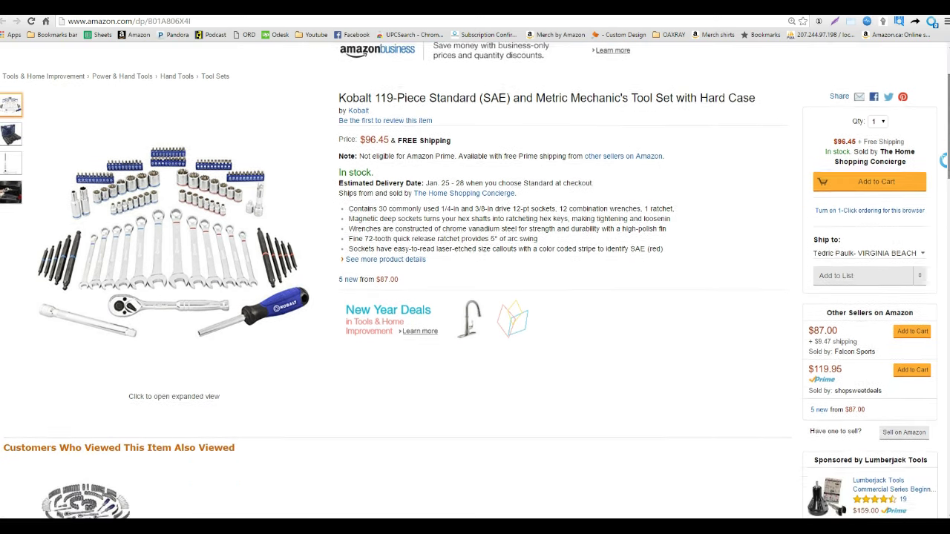
scroll(476, 281, "up", 1)
scroll(475, 280, "down", 1)
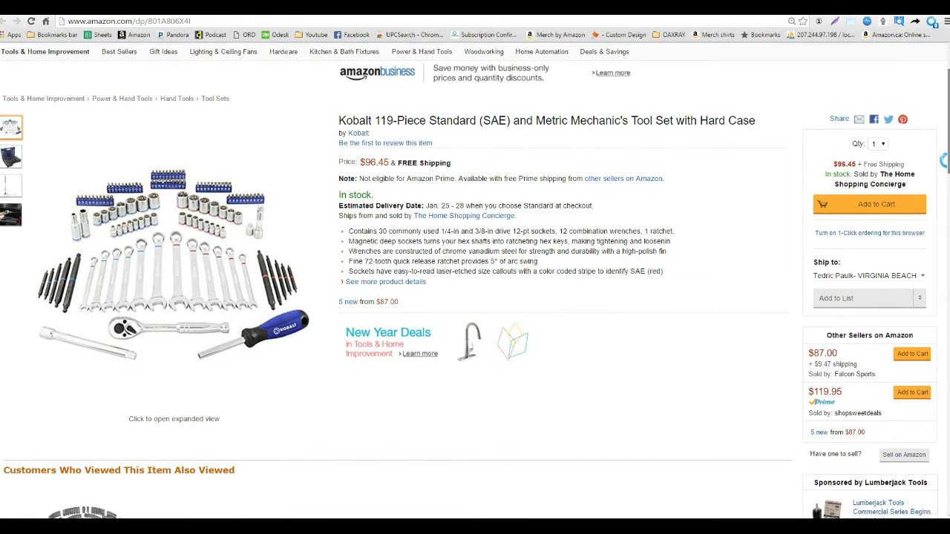
scroll(475, 281, "down", 1)
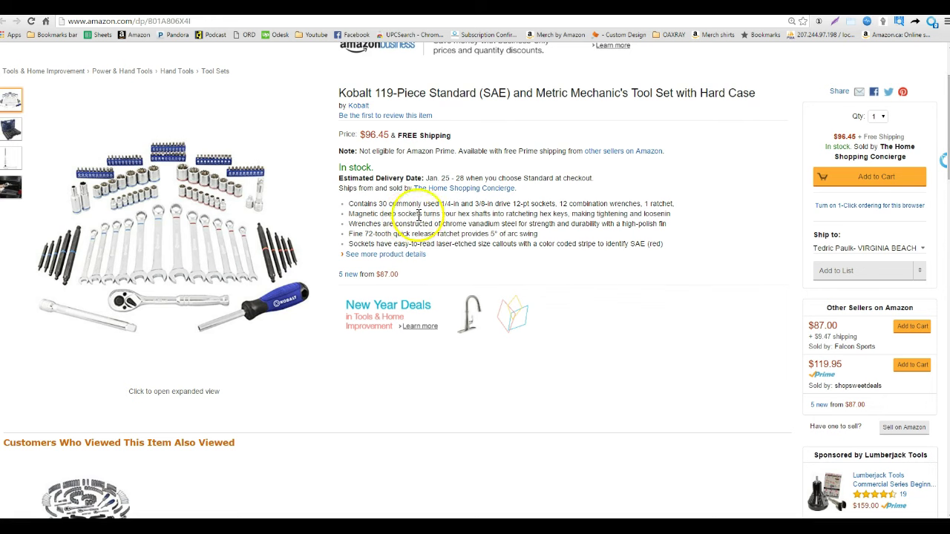
Copy ASIN B01A806X4I from Product Information and move to the FBA Revenue Calculator
scroll(409, 217, "down", 1)
left_click_drag(943, 160, 947, 247)
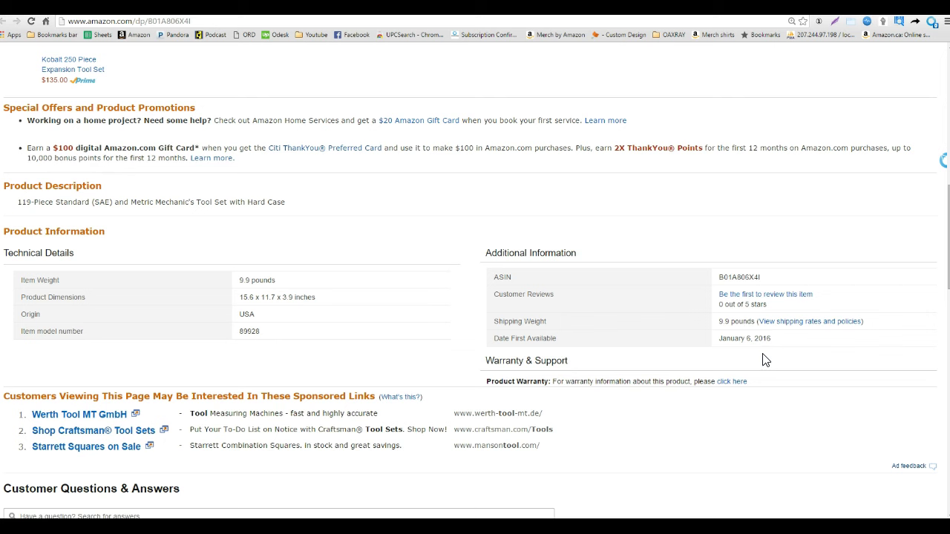
scroll(765, 360, "down", 2)
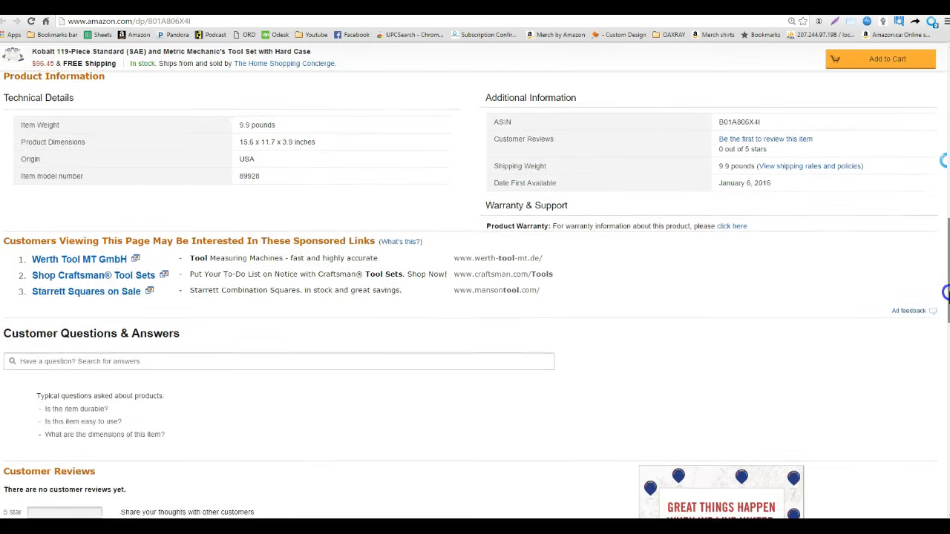
left_click_drag(947, 293, 943, 222)
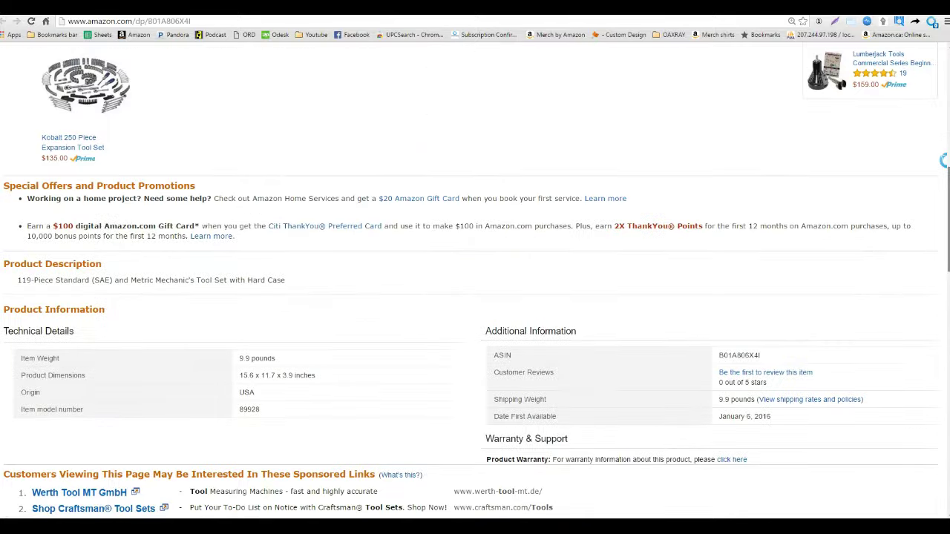
double_click(739, 355)
right_click(739, 356)
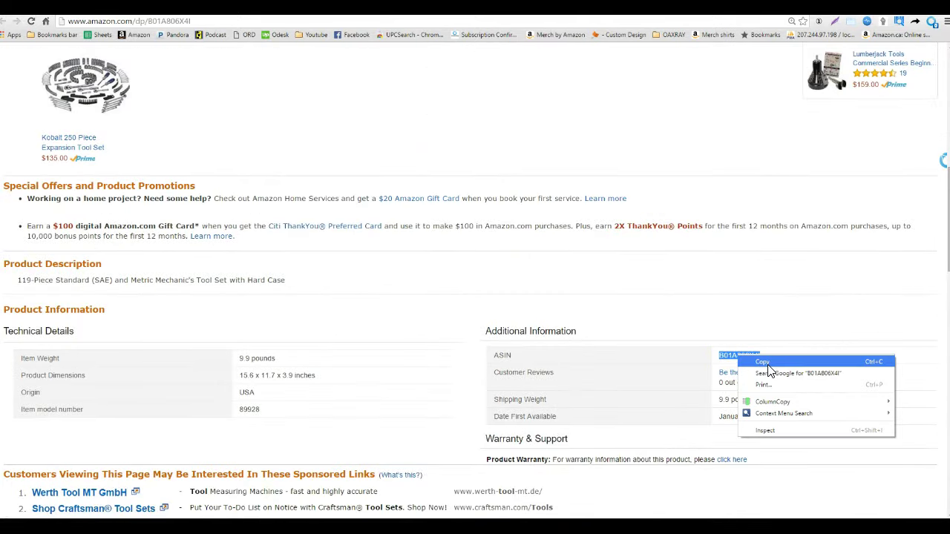
left_click(765, 363)
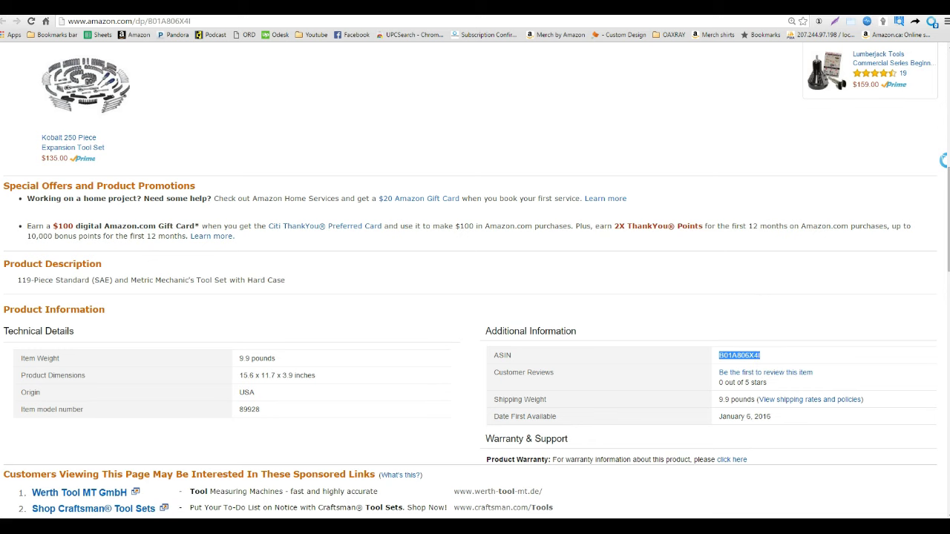
key("ctrl+Tab")
Look up the Kobalt set in the calculator by its pasted ASIN
left_click(77, 165)
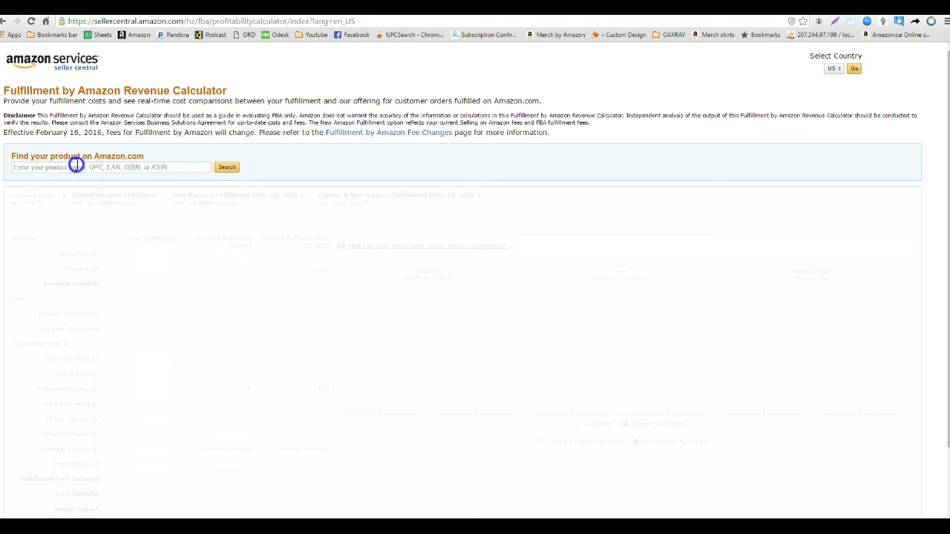
right_click(78, 166)
left_click(102, 231)
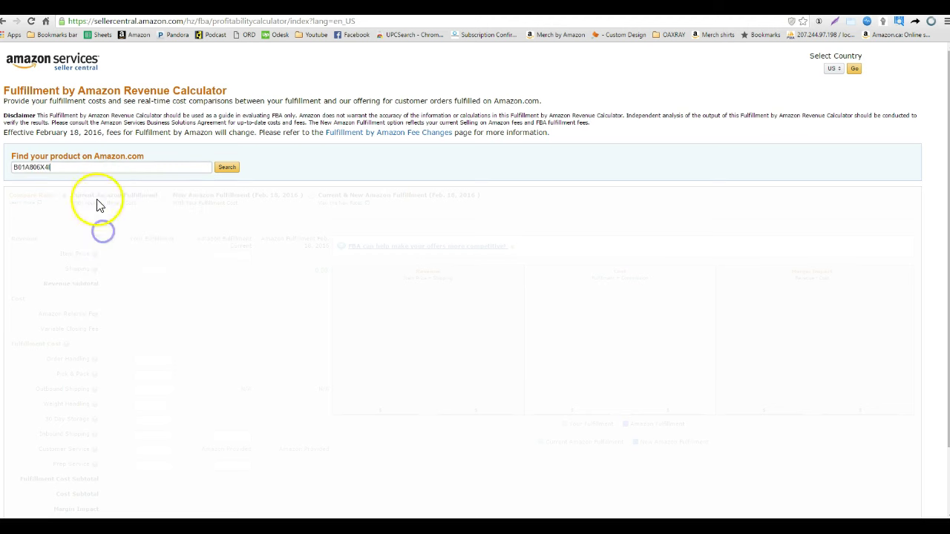
left_click(223, 166)
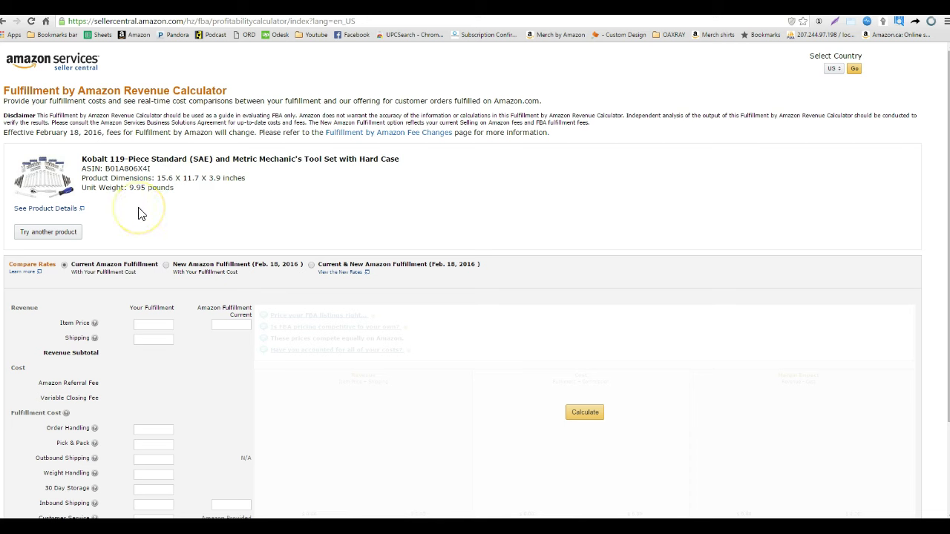
Enter Amazon Fulfillment item price 119.99, inbound shipping 2.00 and prep service 49.99
left_click(227, 323)
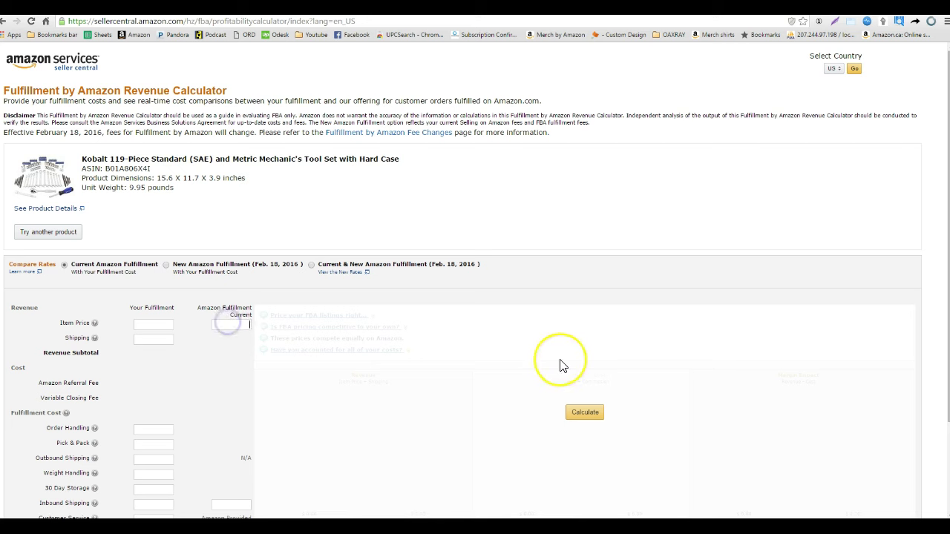
type("1")
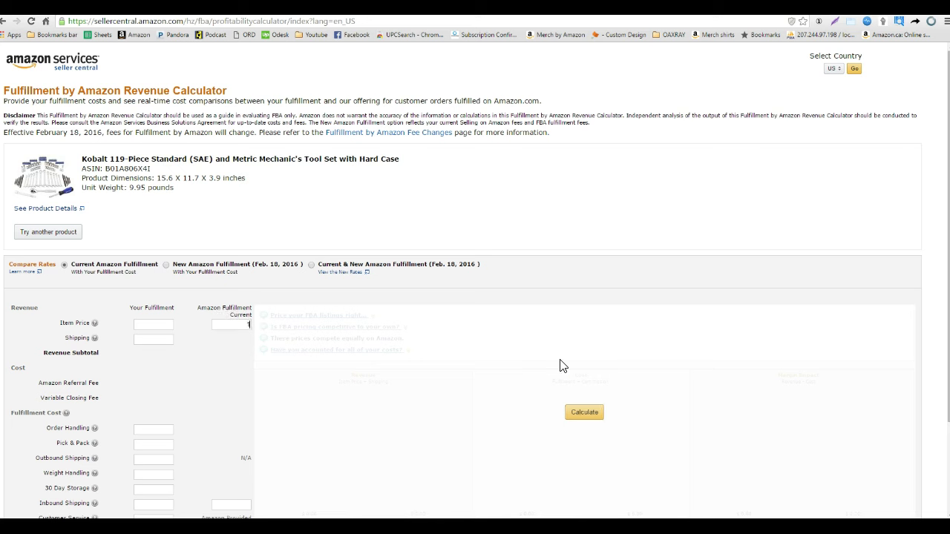
type("19.95")
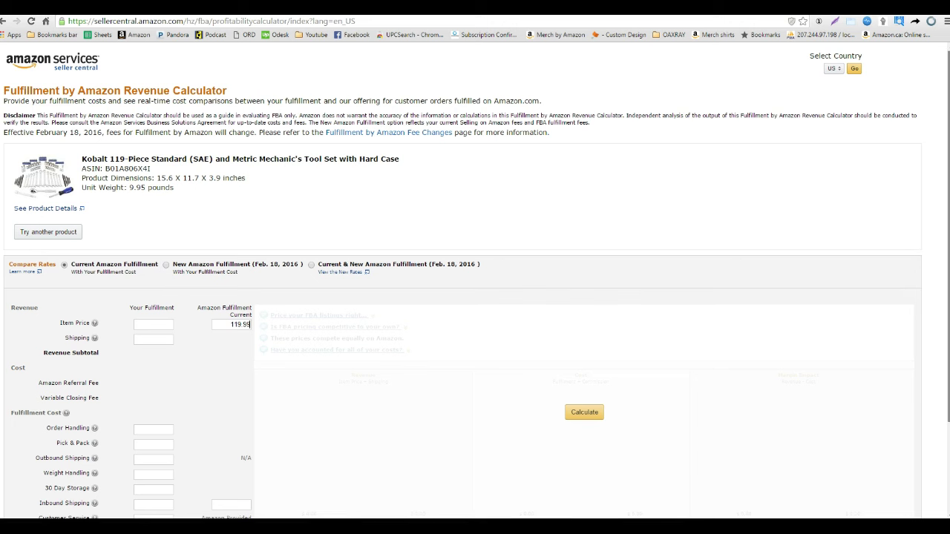
scroll(475, 282, "down", 2)
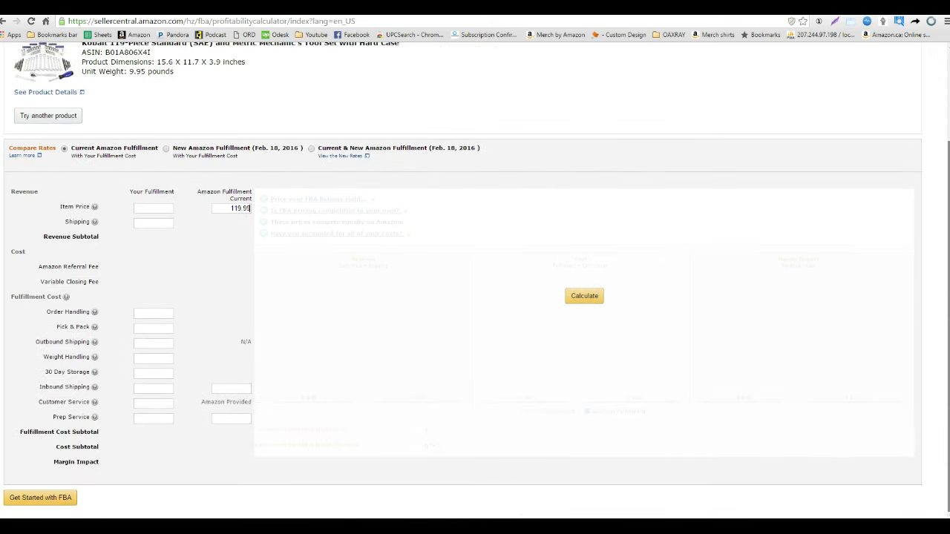
left_click(239, 419)
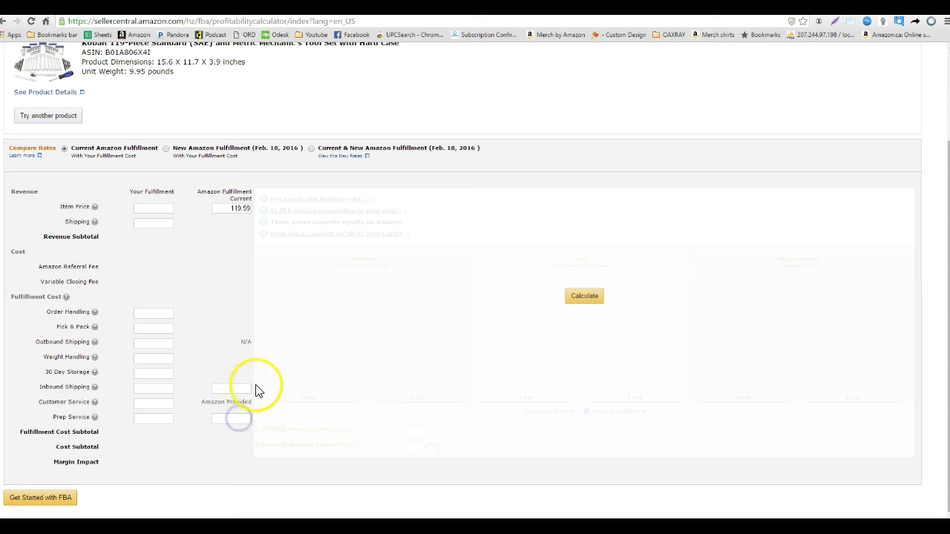
left_click(241, 388)
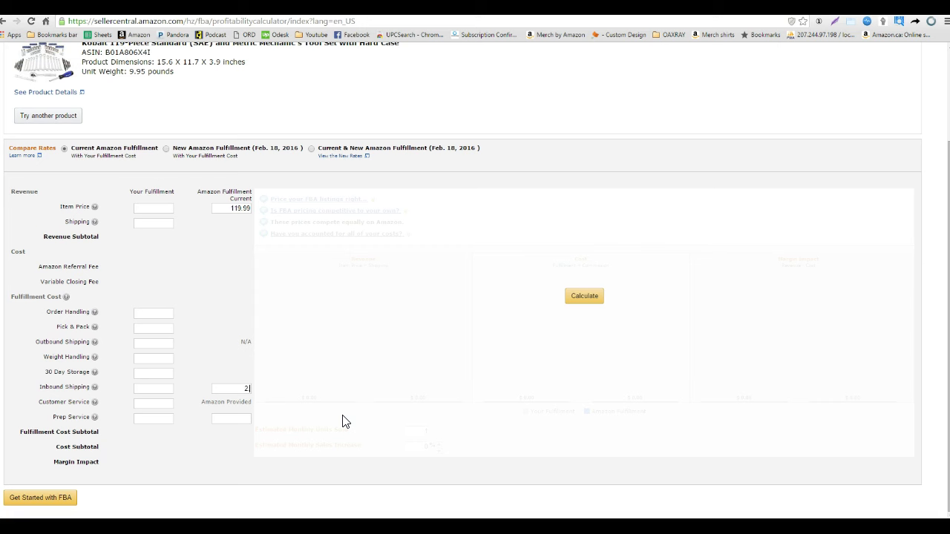
type(".00")
left_click(218, 420)
type("9.99")
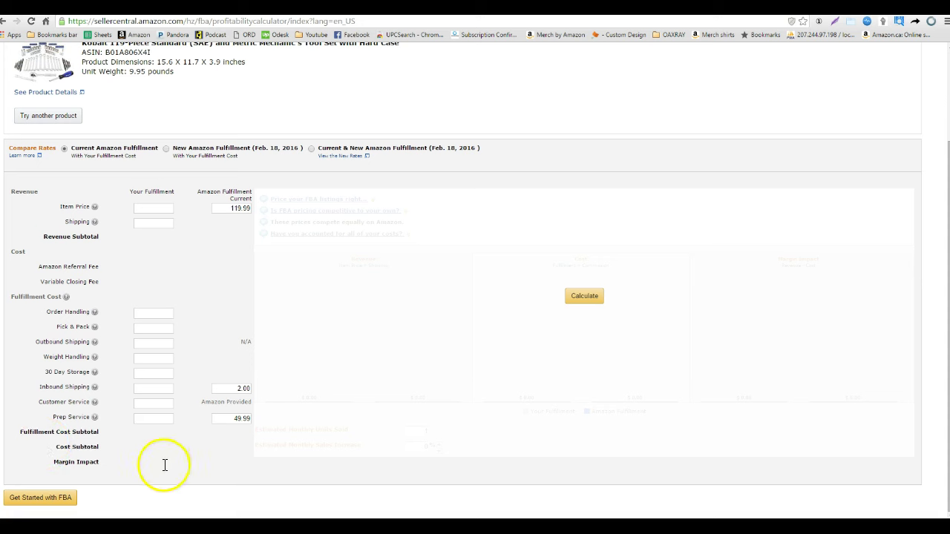
Calculate fees at 119.99, giving a 42.65 margin impact against 77.34 total costs
left_click(585, 298)
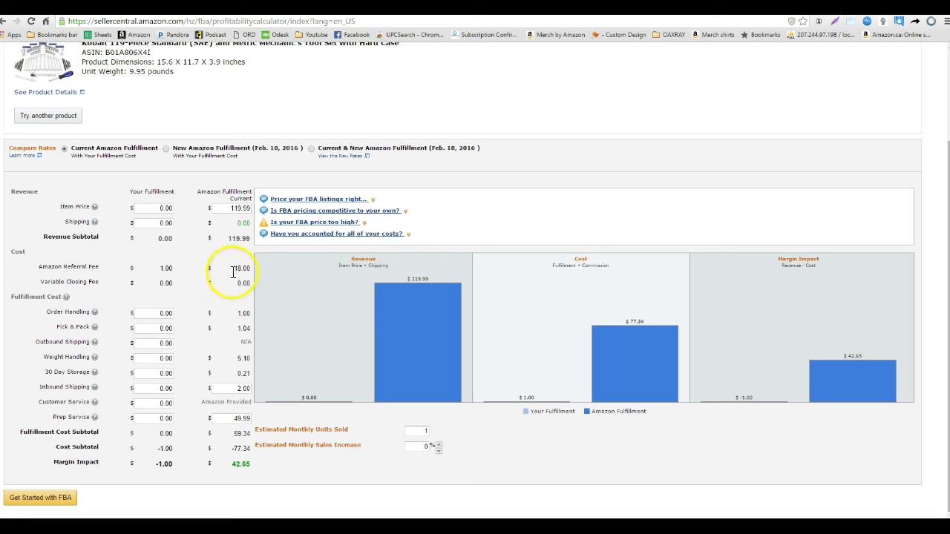
left_click(231, 208)
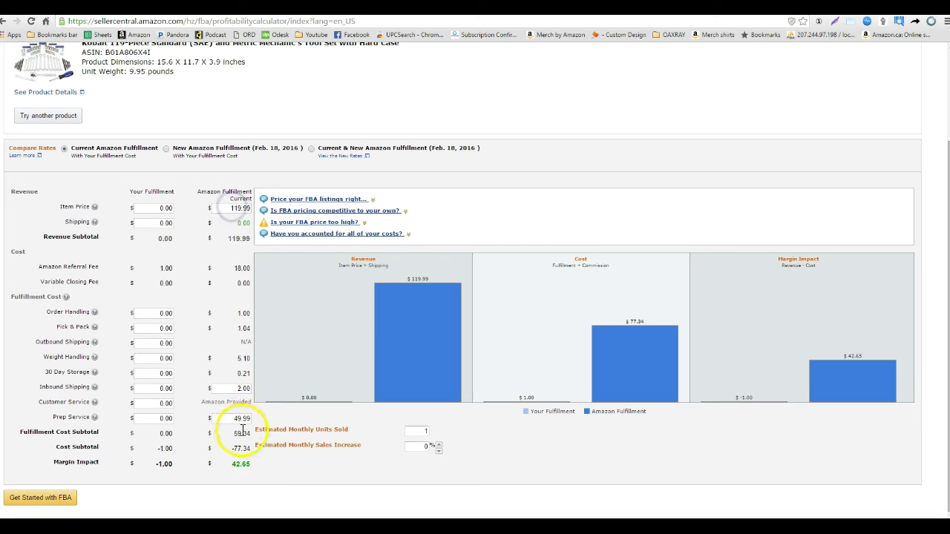
double_click(233, 208)
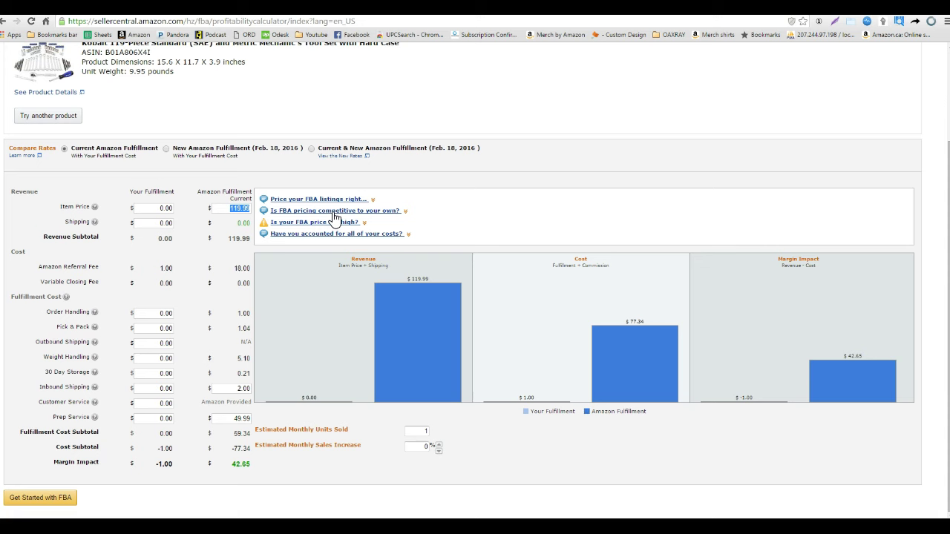
Reprice the set at 109.99 and recalculate, yielding a 34.15 margin impact
type("109.99")
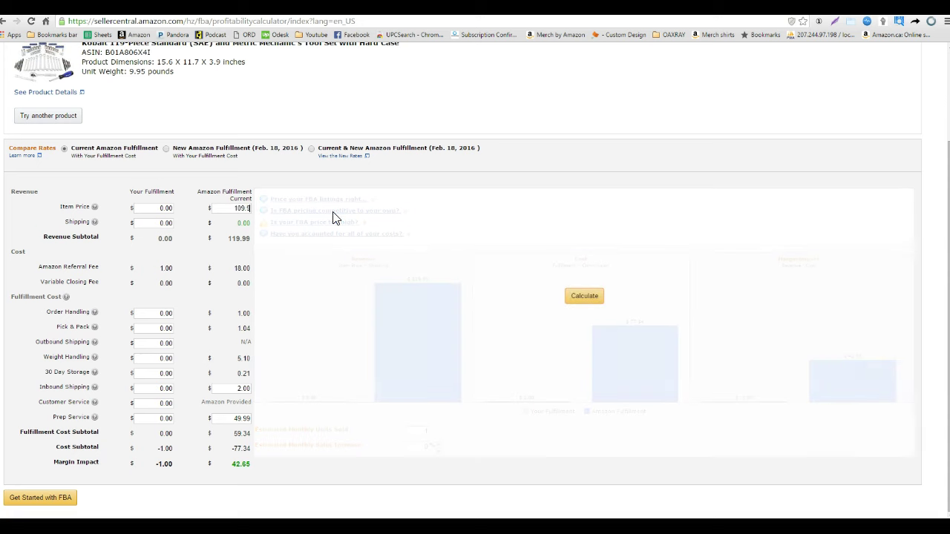
left_click(581, 297)
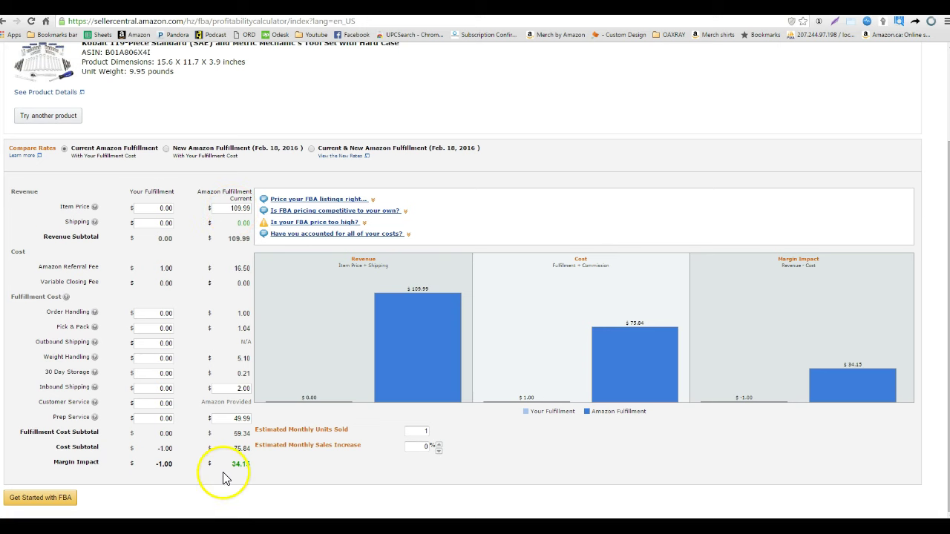
left_click_drag(230, 465, 264, 466)
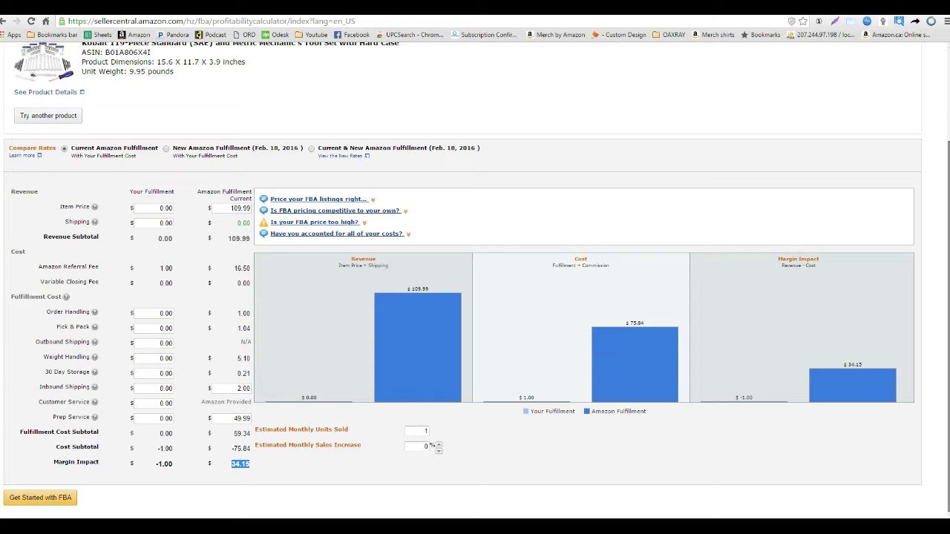
scroll(463, 329, "up", 2)
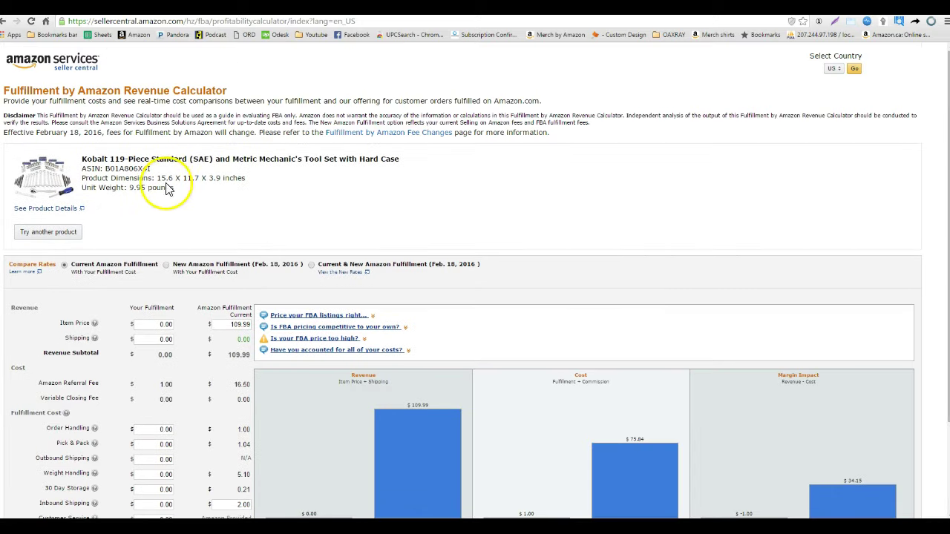
Copy 'Kobalt 119-Piece Standard' from the product title into Amazon's search box
left_click_drag(188, 159, 84, 162)
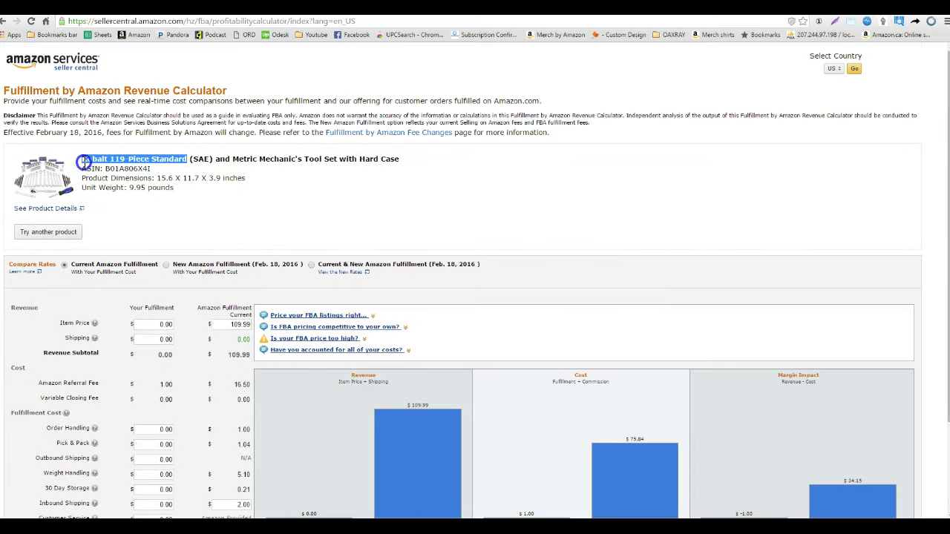
right_click(84, 162)
left_click(104, 170)
left_click(918, 20)
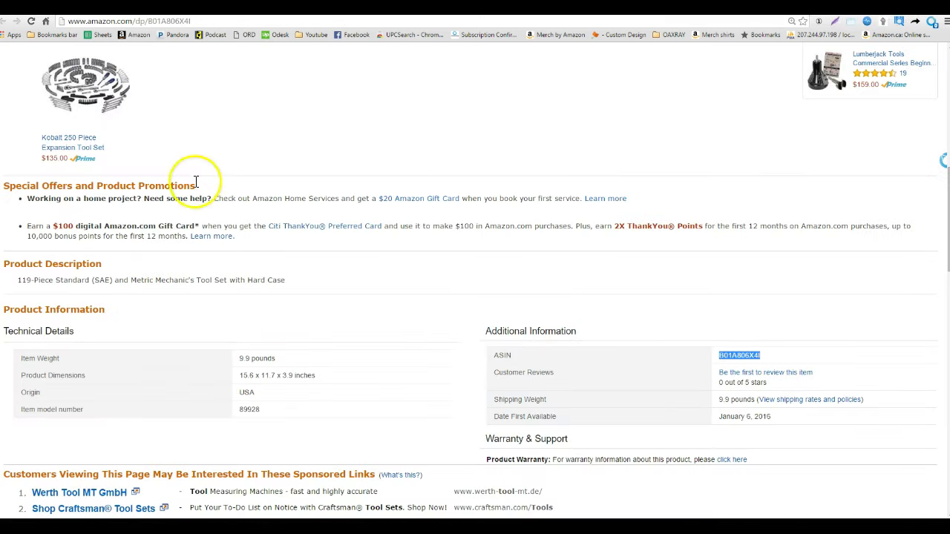
scroll(475, 297, "up", 15)
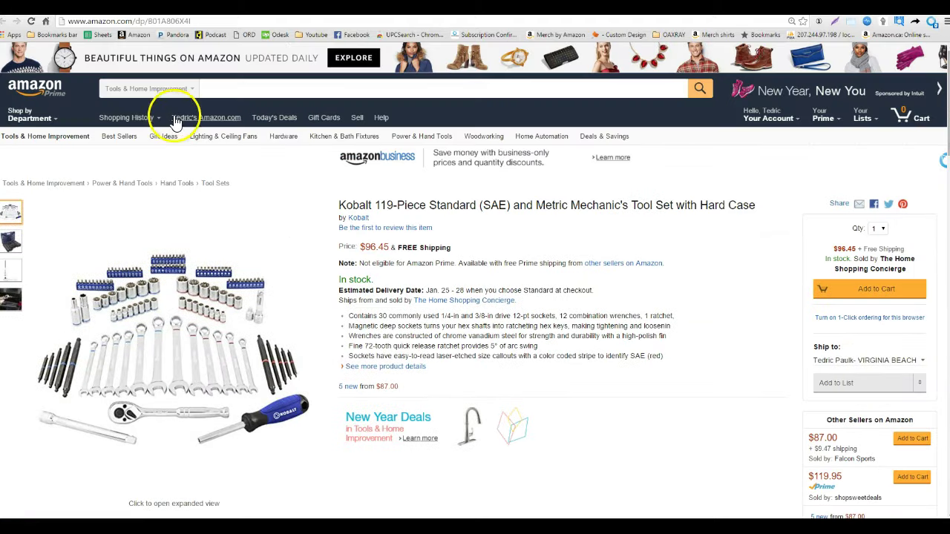
right_click(219, 84)
left_click(244, 141)
Search Tools & Home Improvement for it, confirming one listing, then return to the calculator
left_click(148, 88)
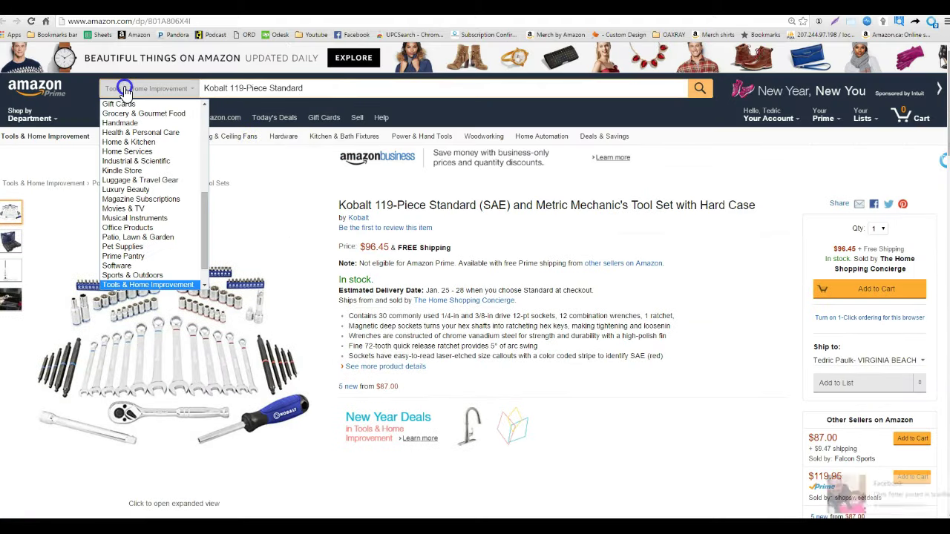
scroll(206, 118, "up", 7)
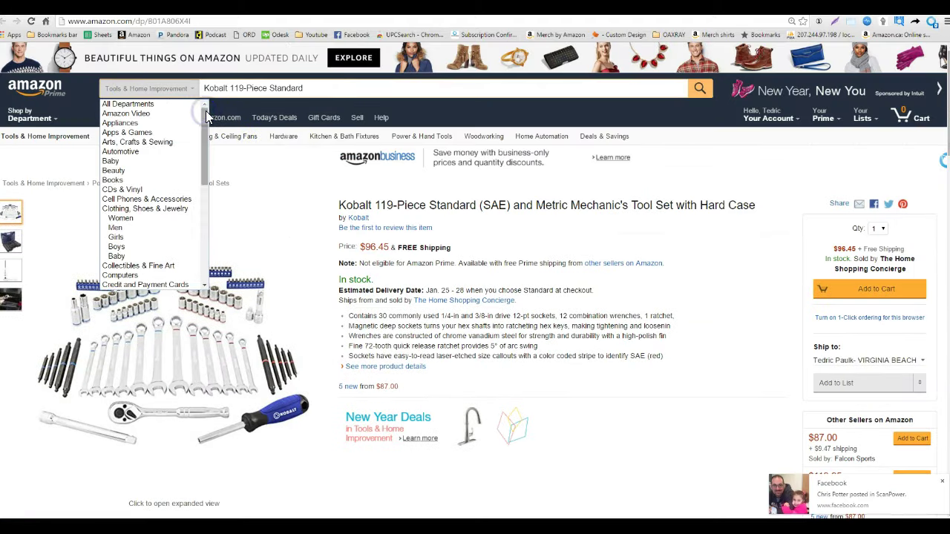
left_click(53, 95)
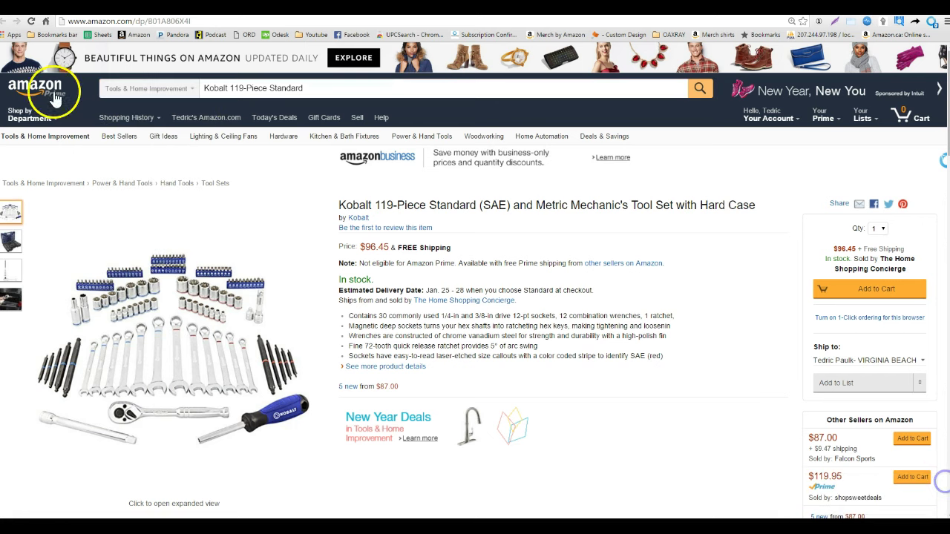
left_click(701, 89)
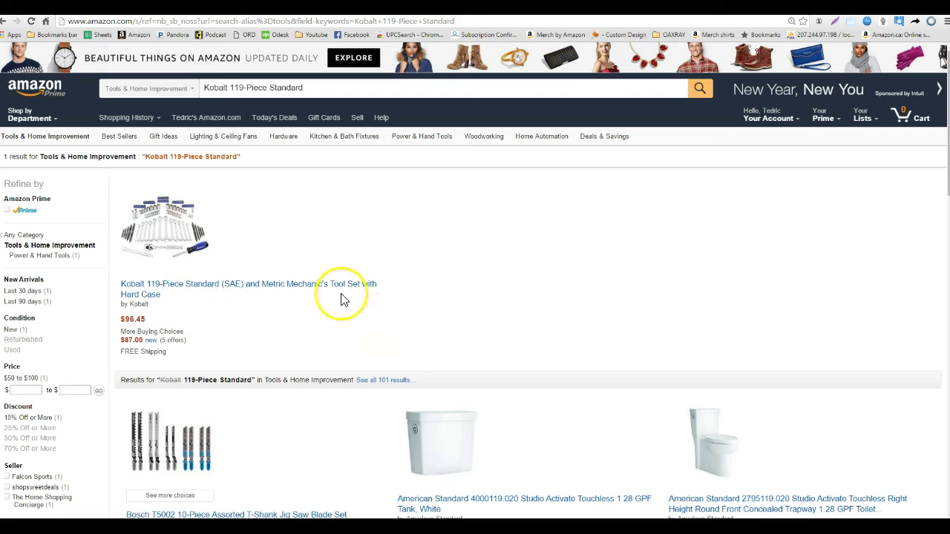
left_click(676, 9)
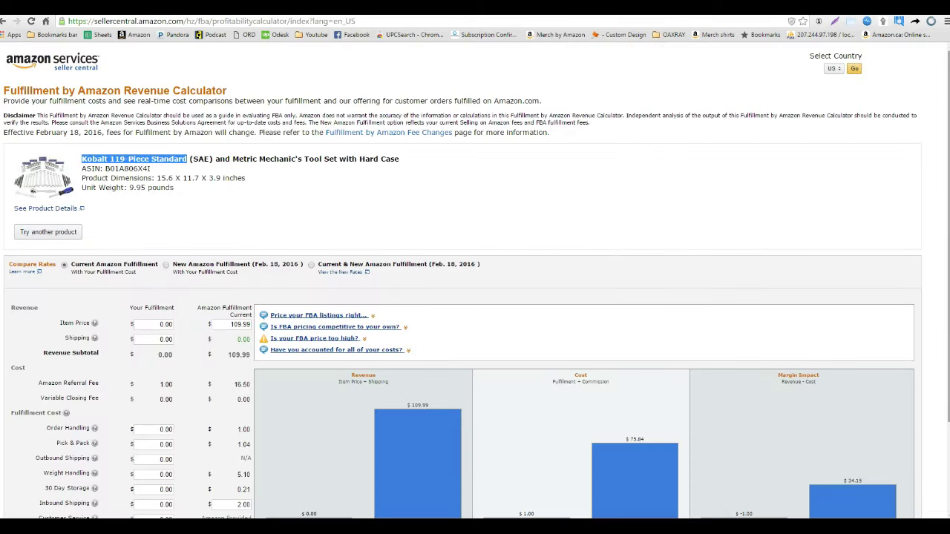
scroll(475, 281, "down", 3)
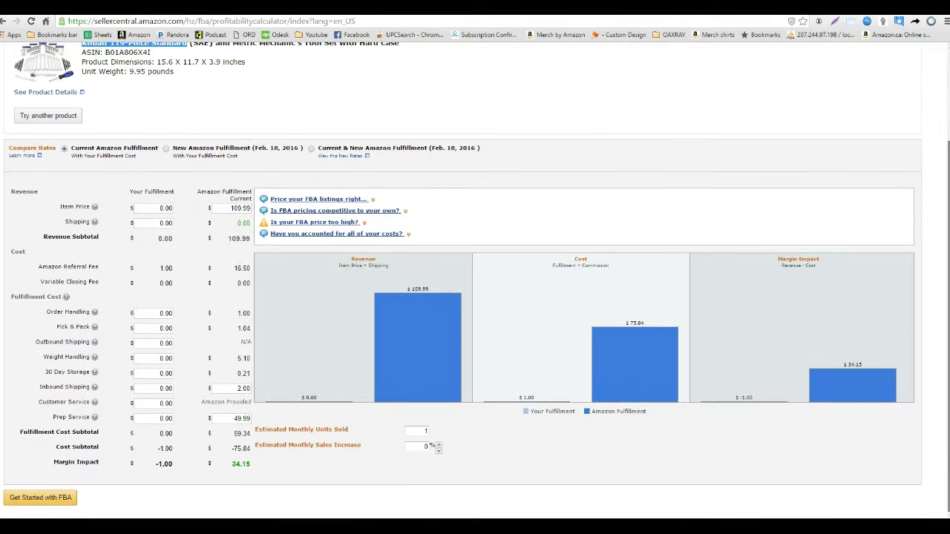
scroll(475, 281, "up", 3)
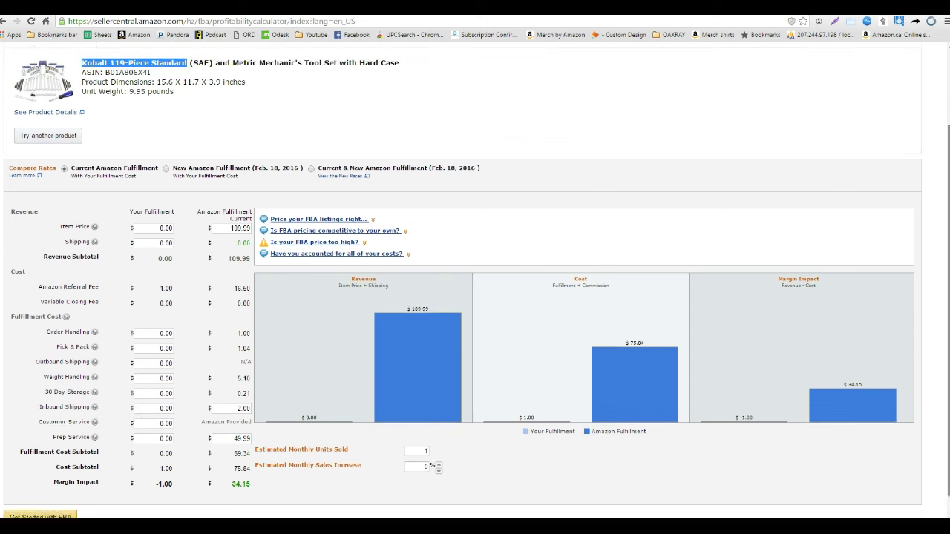
scroll(475, 280, "down", 3)
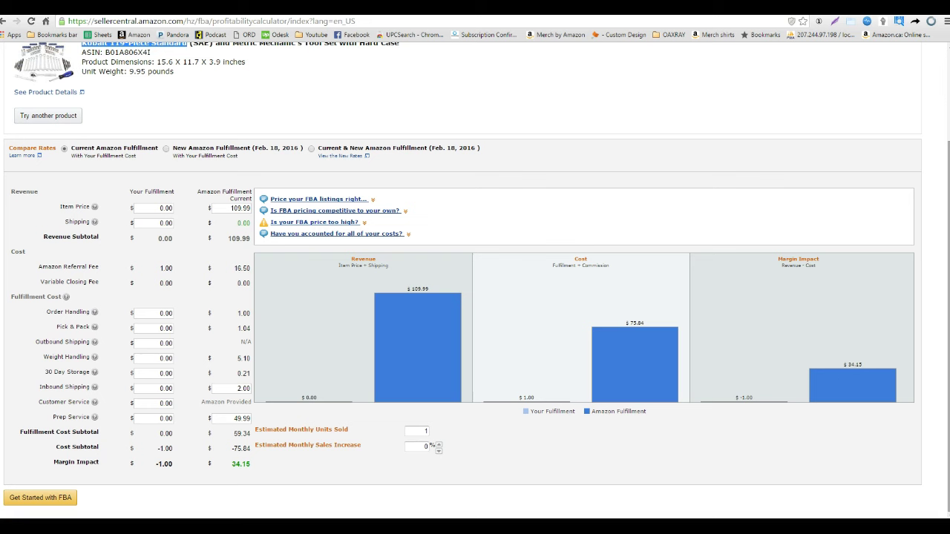
scroll(475, 280, "up", 3)
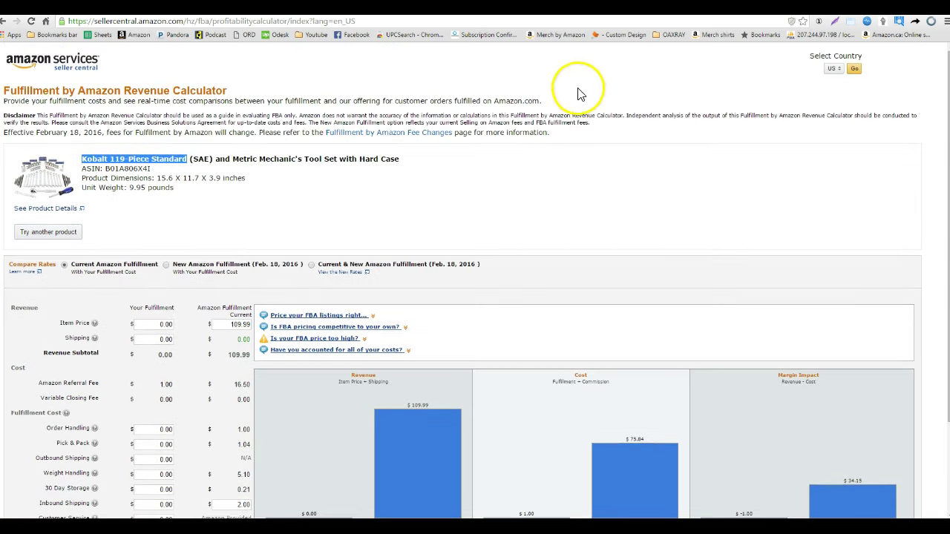
Add the Kobalt 119-Piece SAE and Metric set (52.89% ROI) to the OAXRAY buy list
left_click(594, 18)
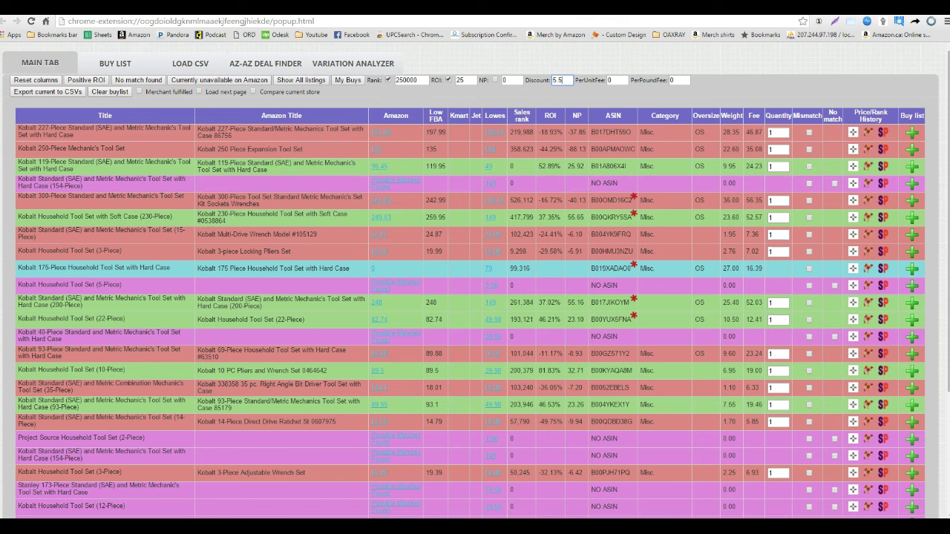
left_click(911, 167)
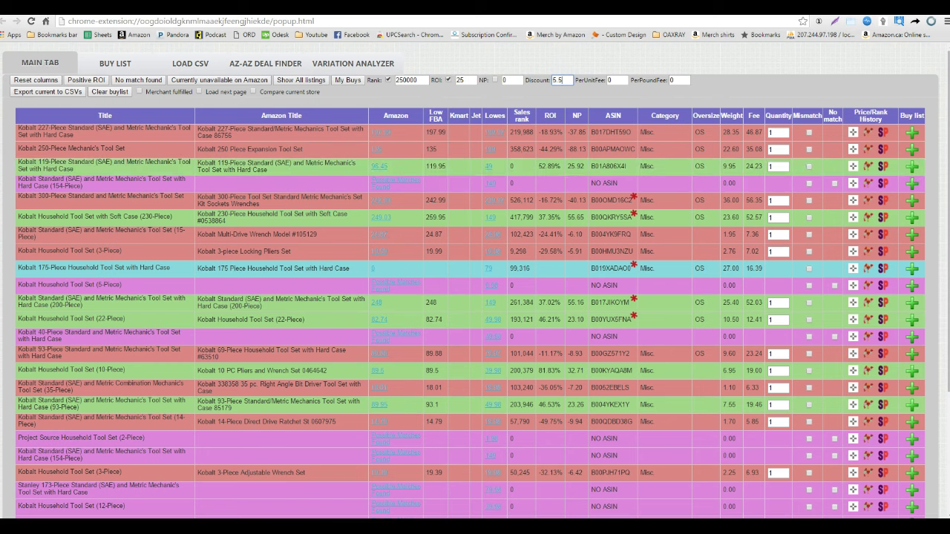